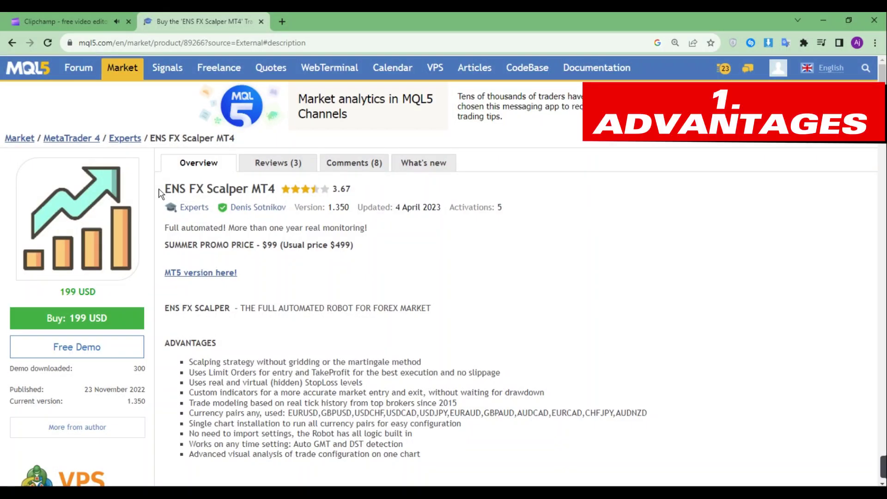
Highlight the ENS FX Scalper product name and scroll down the Overview description.
{"action": "left_click_drag", "start_coordinate": [162, 192], "coordinate": [248, 186]}
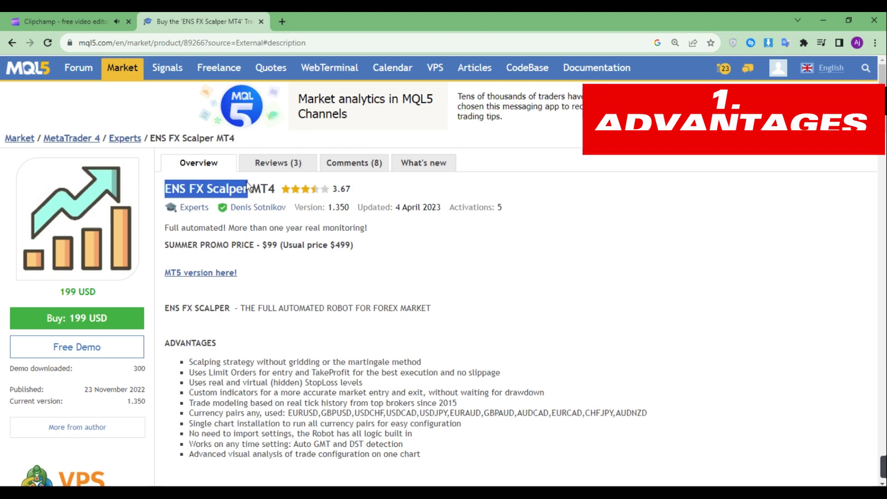
{"action": "left_click", "coordinate": [234, 190]}
{"action": "scroll", "coordinate": [234, 190], "scroll_direction": "down", "scroll_amount": 4}
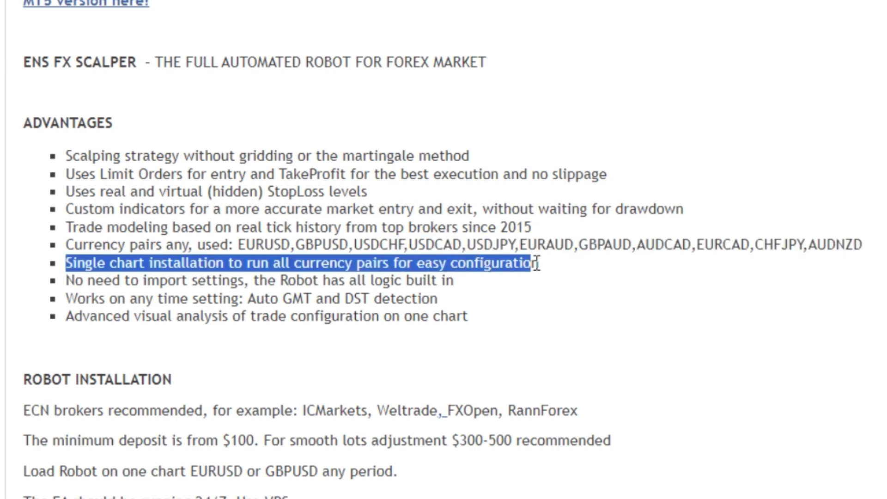
Review the installation requirements, highlighting the ECN brokers recommendation and minimum deposit lines.
{"action": "left_click", "coordinate": [530, 326]}
{"action": "scroll", "coordinate": [436, 289], "scroll_direction": "down", "scroll_amount": 4}
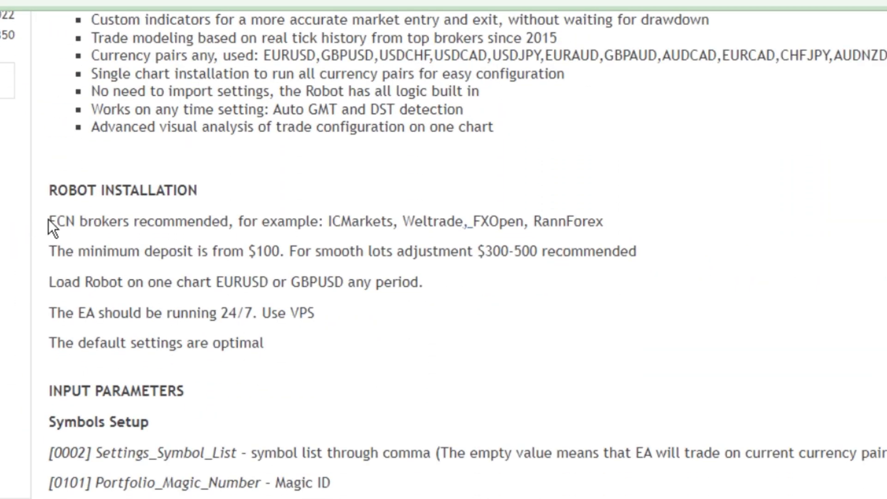
{"action": "left_click_drag", "start_coordinate": [49, 219], "coordinate": [232, 225]}
{"action": "left_click", "coordinate": [92, 258]}
{"action": "left_click_drag", "start_coordinate": [48, 251], "coordinate": [593, 261]}
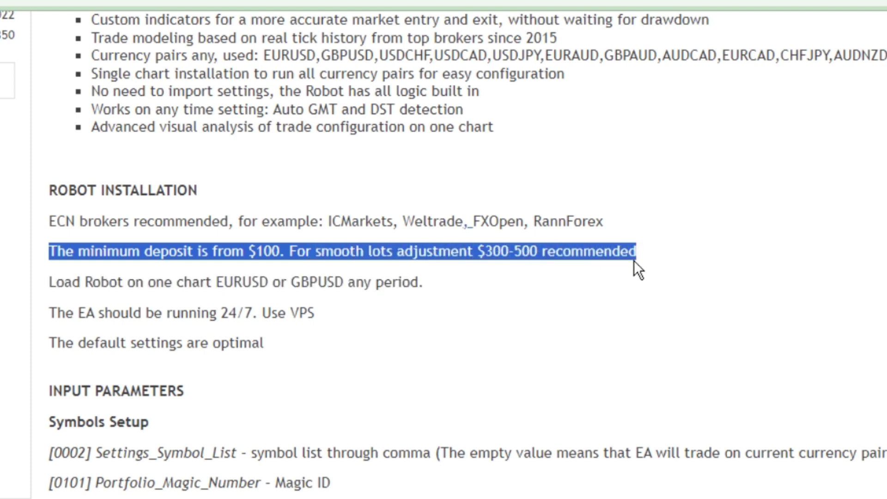
{"action": "left_click", "coordinate": [636, 327]}
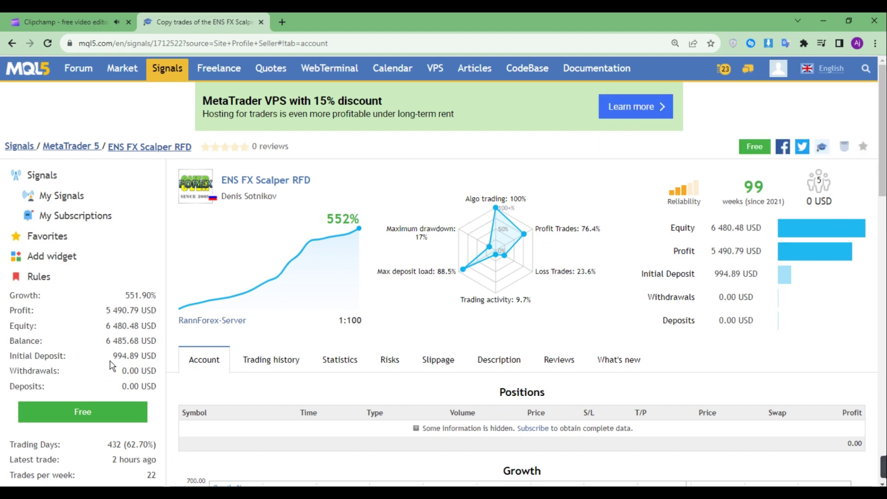
Highlight the 994.89 USD initial deposit, 5 490.79 USD profit, 99 weeks and 17% maximum drawdown.
{"action": "left_click_drag", "start_coordinate": [111, 356], "coordinate": [121, 356]}
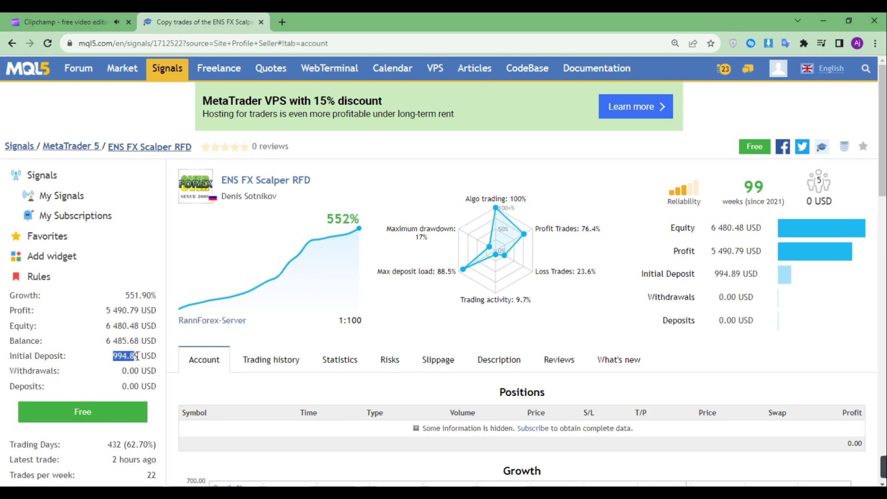
{"action": "left_click", "coordinate": [140, 356]}
{"action": "left_click_drag", "start_coordinate": [118, 311], "coordinate": [134, 310]}
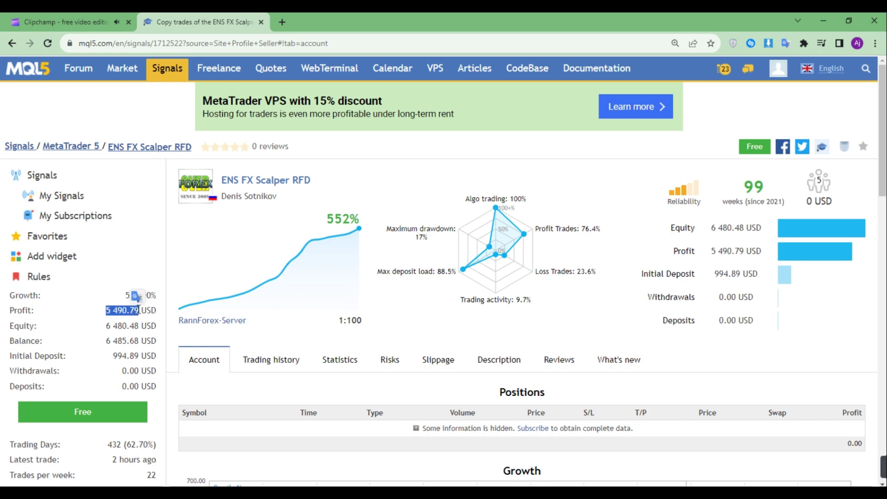
{"action": "left_click", "coordinate": [139, 309]}
{"action": "left_click_drag", "start_coordinate": [728, 192], "coordinate": [767, 187]}
{"action": "left_click", "coordinate": [728, 177]}
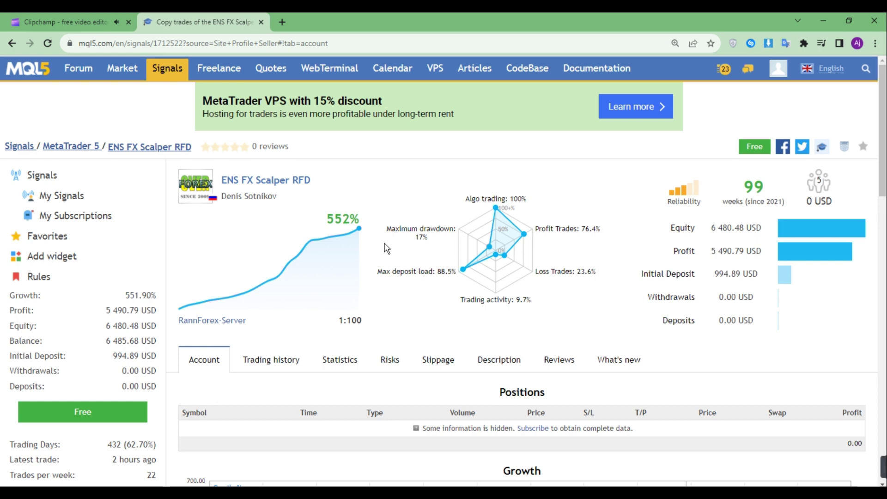
{"action": "left_click_drag", "start_coordinate": [417, 240], "coordinate": [430, 242]}
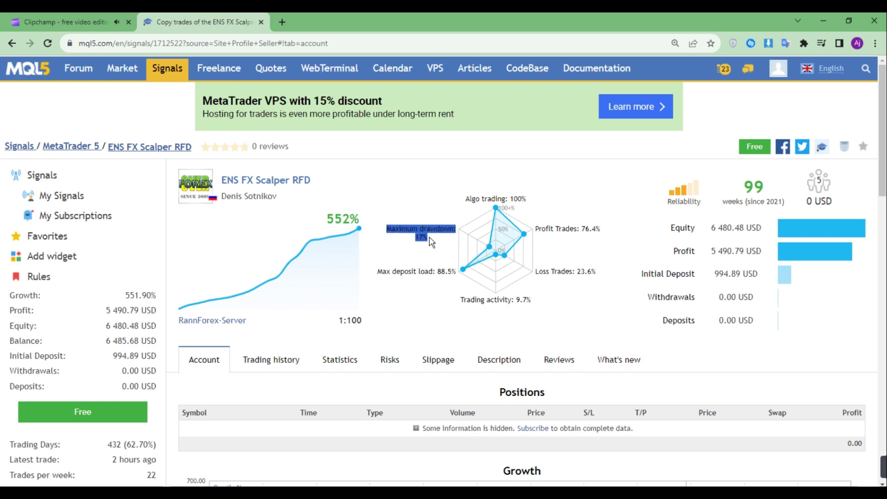
{"action": "left_click", "coordinate": [425, 249]}
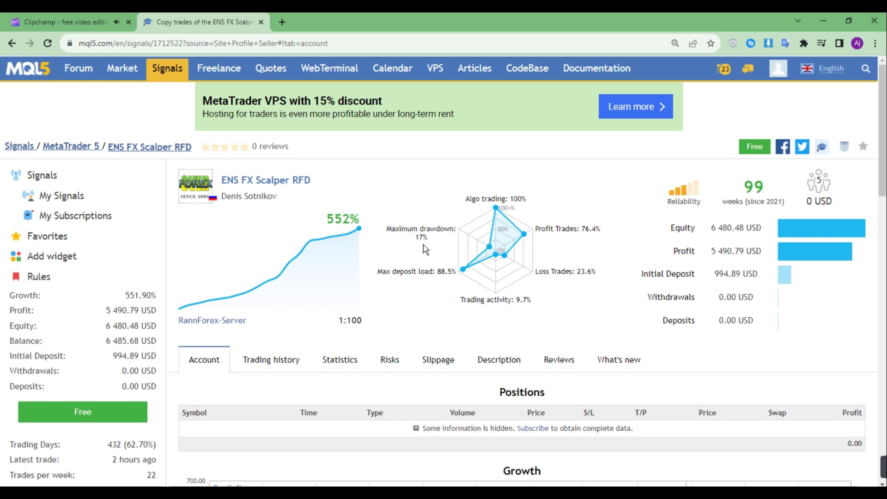
Scroll to the Growth chart and highlight 22 trades per week and 2 hours average holding time.
{"action": "scroll", "coordinate": [424, 249], "scroll_direction": "down", "scroll_amount": 5}
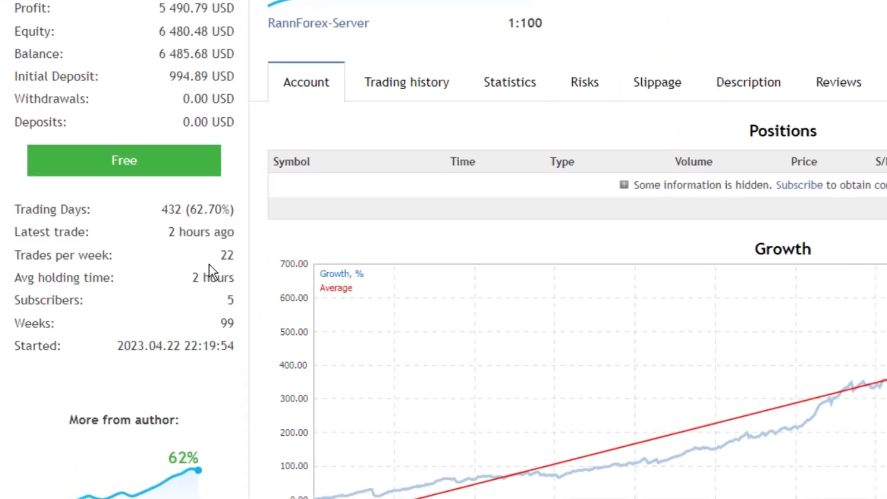
{"action": "left_click_drag", "start_coordinate": [220, 255], "coordinate": [231, 254]}
{"action": "left_click", "coordinate": [196, 282]}
{"action": "left_click_drag", "start_coordinate": [208, 279], "coordinate": [231, 277]}
{"action": "left_click", "coordinate": [237, 279]}
On the Statistics tab, highlight 2 113 trades, 1 614 profitable trades and the 76.38% win share.
{"action": "left_click", "coordinate": [357, 145]}
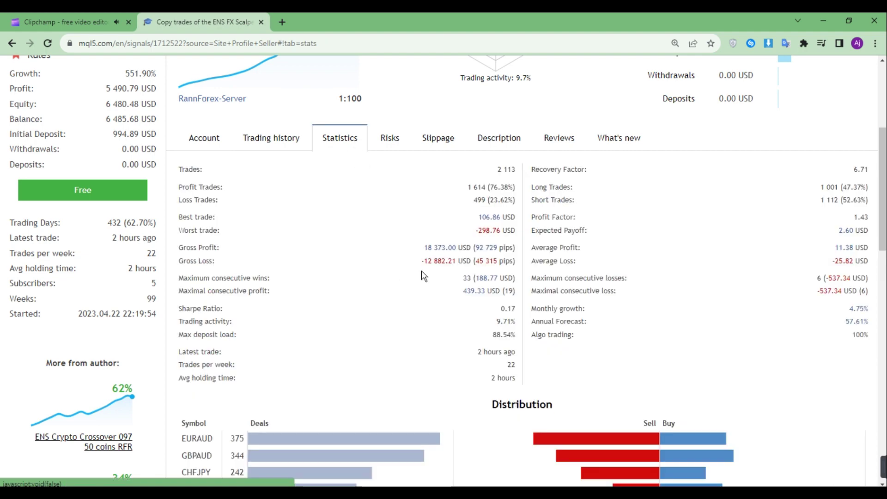
{"action": "scroll", "coordinate": [425, 275], "scroll_direction": "up", "scroll_amount": 1}
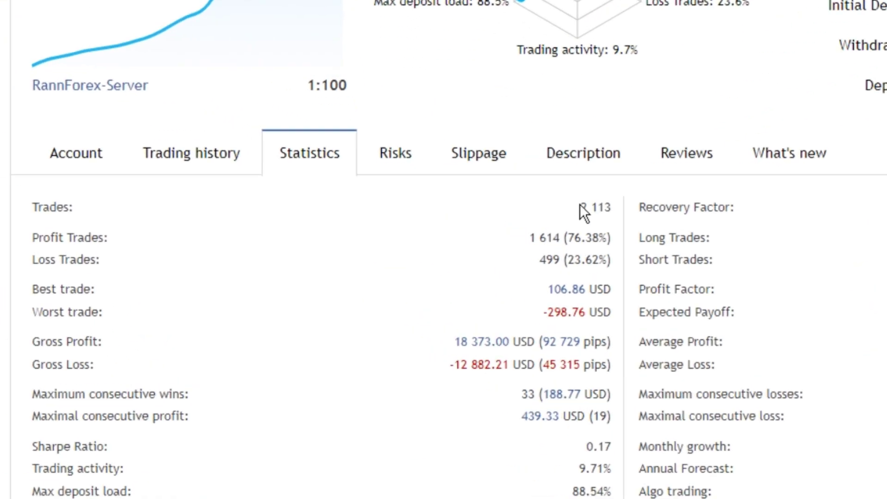
{"action": "left_click_drag", "start_coordinate": [580, 207], "coordinate": [610, 206]}
{"action": "left_click", "coordinate": [528, 252]}
{"action": "left_click_drag", "start_coordinate": [530, 237], "coordinate": [552, 235]}
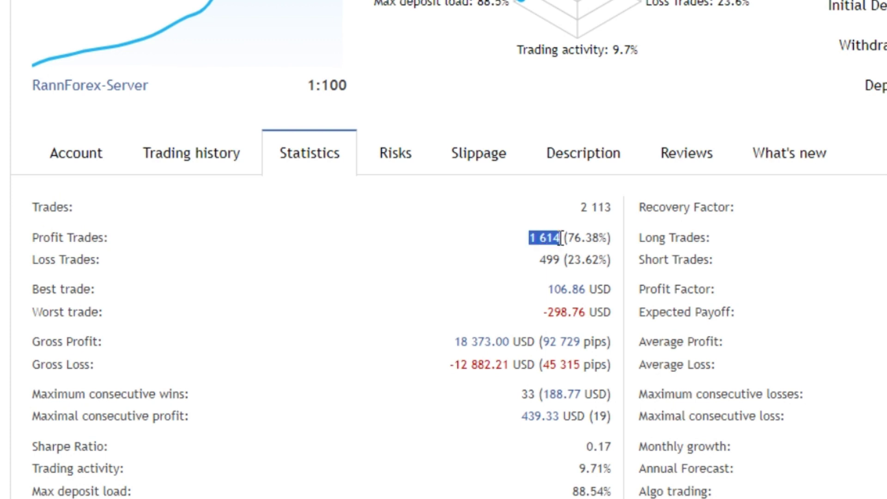
{"action": "left_click", "coordinate": [567, 238]}
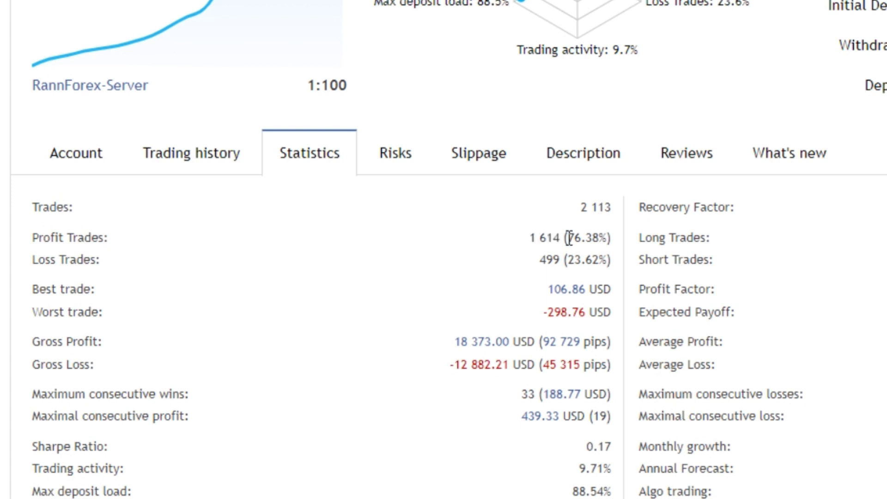
{"action": "left_click_drag", "start_coordinate": [569, 238], "coordinate": [600, 239]}
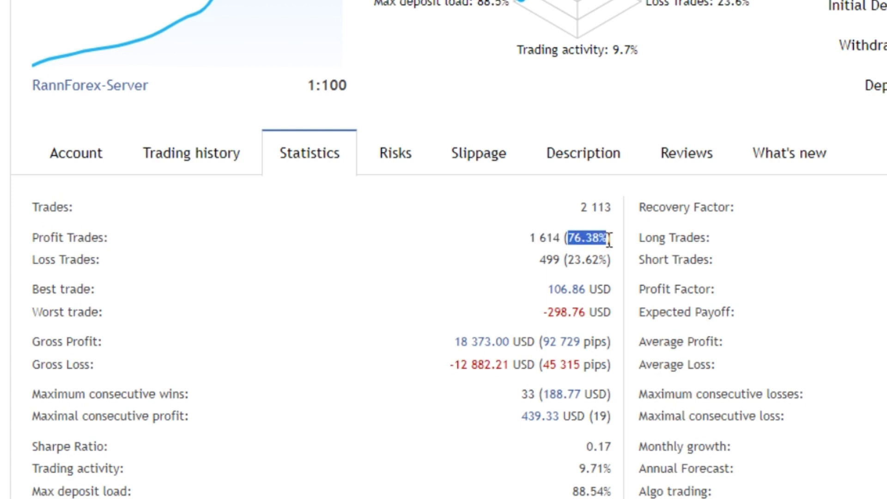
{"action": "left_click", "coordinate": [505, 250]}
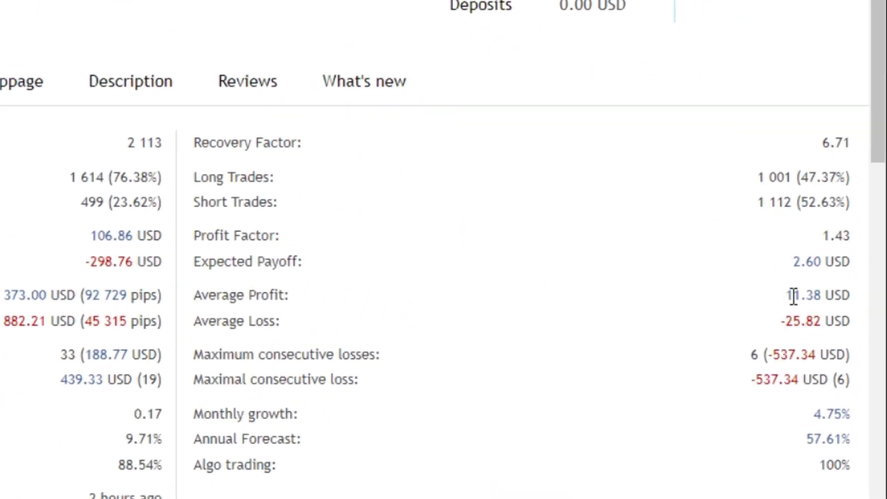
Mark the 11.38 USD average profit, -25.82 average loss and 4.75% monthly growth, then view the Account tab.
{"action": "left_click_drag", "start_coordinate": [785, 296], "coordinate": [816, 294]}
{"action": "left_click", "coordinate": [824, 295]}
{"action": "left_click_drag", "start_coordinate": [790, 314], "coordinate": [820, 314]}
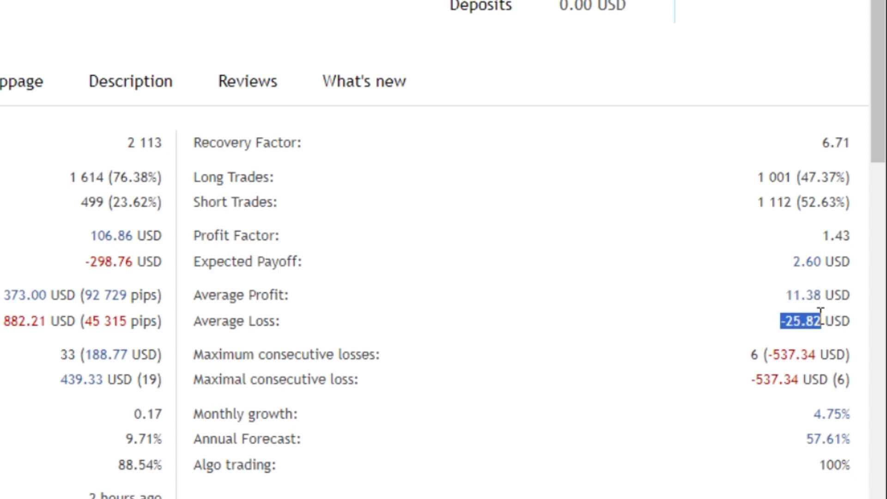
{"action": "left_click", "coordinate": [820, 315]}
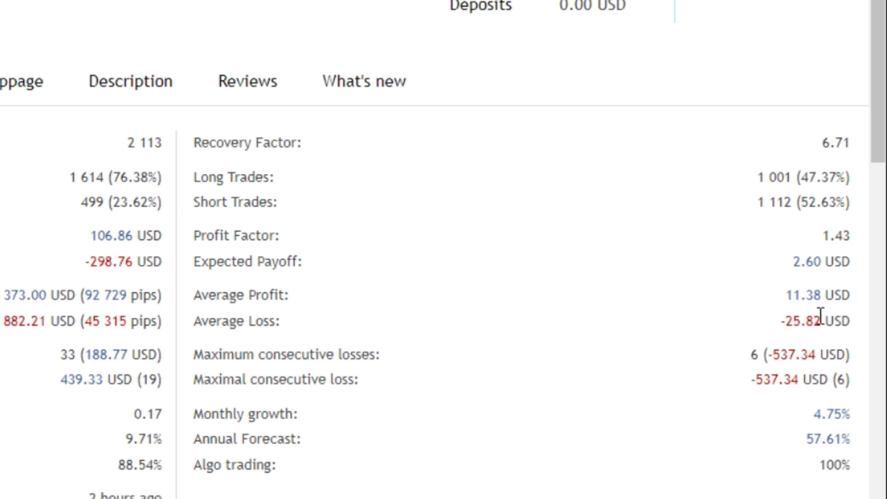
{"action": "left_click_drag", "start_coordinate": [821, 412], "coordinate": [848, 412]}
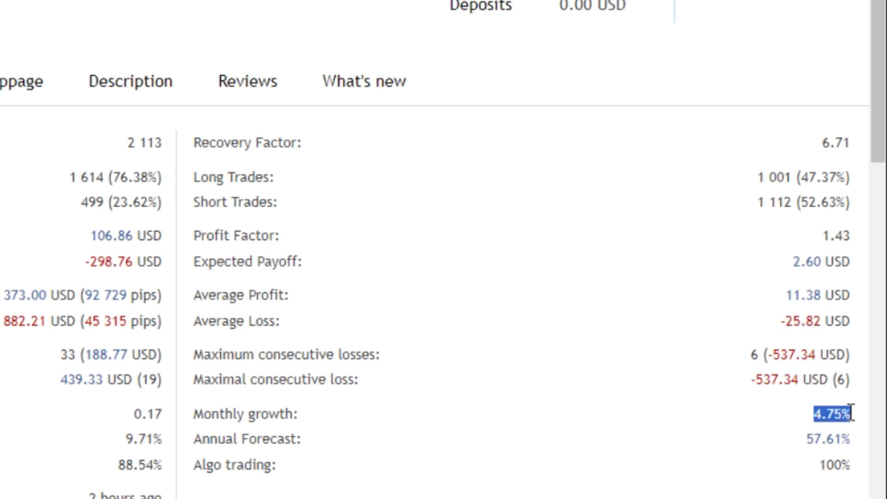
{"action": "left_click", "coordinate": [755, 450]}
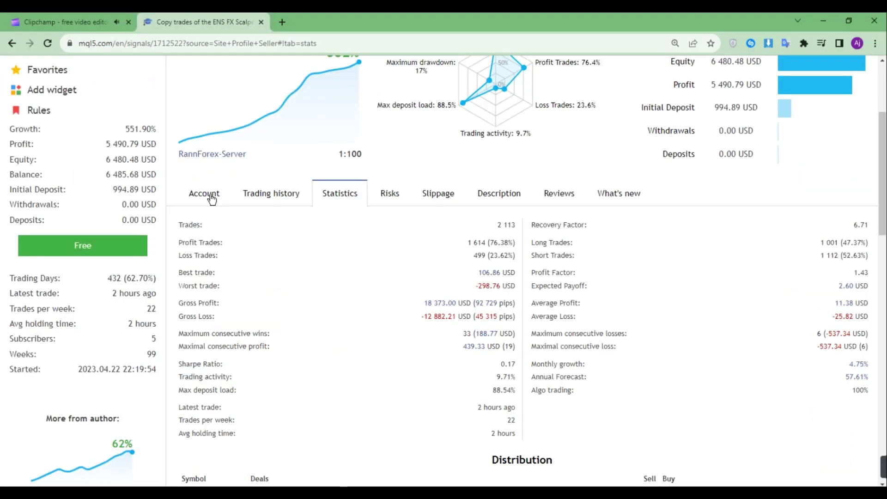
{"action": "left_click", "coordinate": [212, 196]}
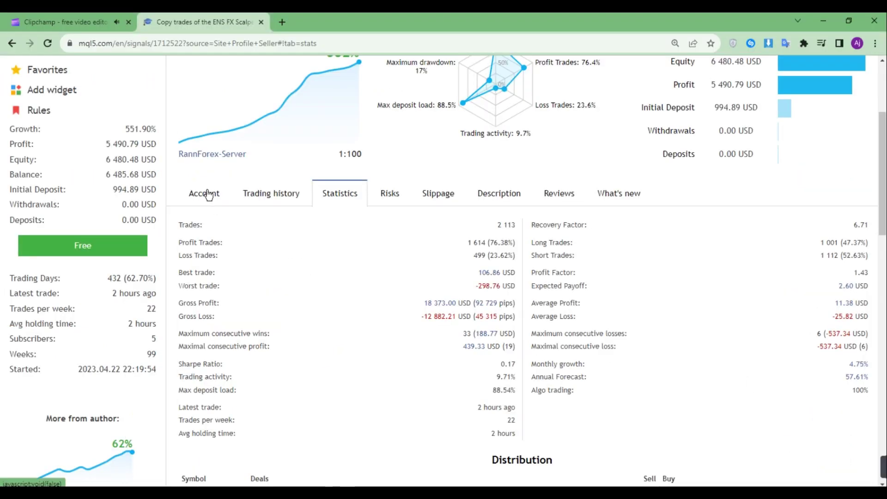
Scroll to the yearly growth table and mark YTD returns 47.63% (2021), 216.57% (2022), 39.48% (2023).
{"action": "scroll", "coordinate": [275, 201], "scroll_direction": "down", "scroll_amount": 5}
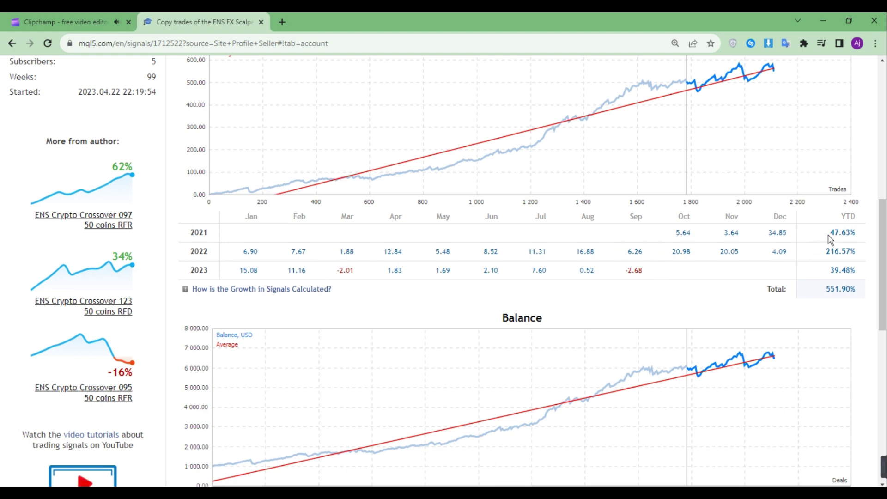
{"action": "left_click_drag", "start_coordinate": [829, 234], "coordinate": [860, 238]}
{"action": "left_click", "coordinate": [829, 252]}
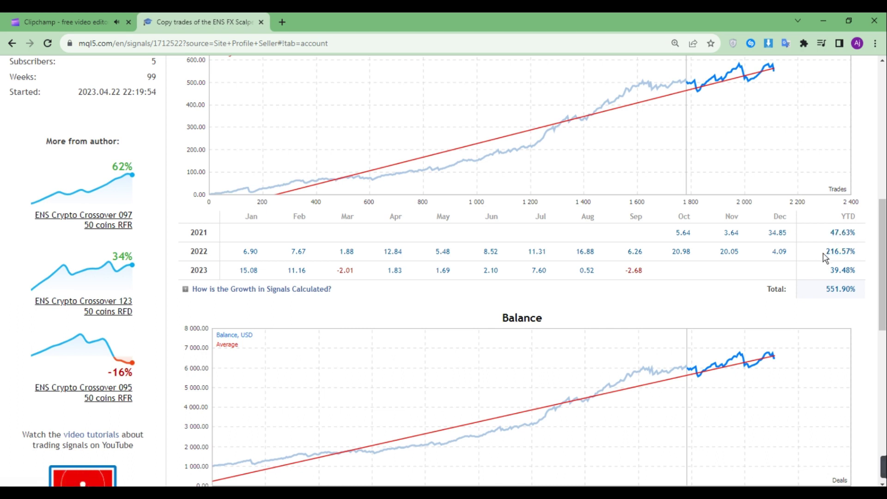
{"action": "left_click_drag", "start_coordinate": [825, 252], "coordinate": [850, 251]}
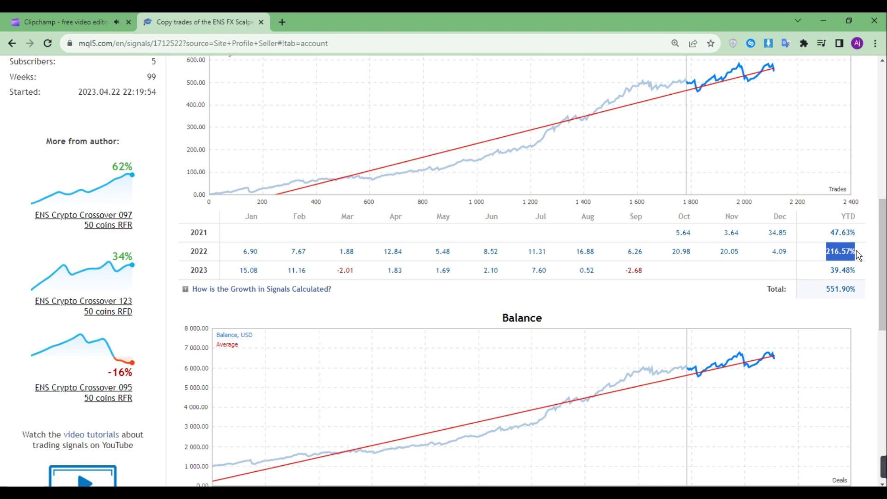
{"action": "left_click_drag", "start_coordinate": [824, 270], "coordinate": [856, 269]}
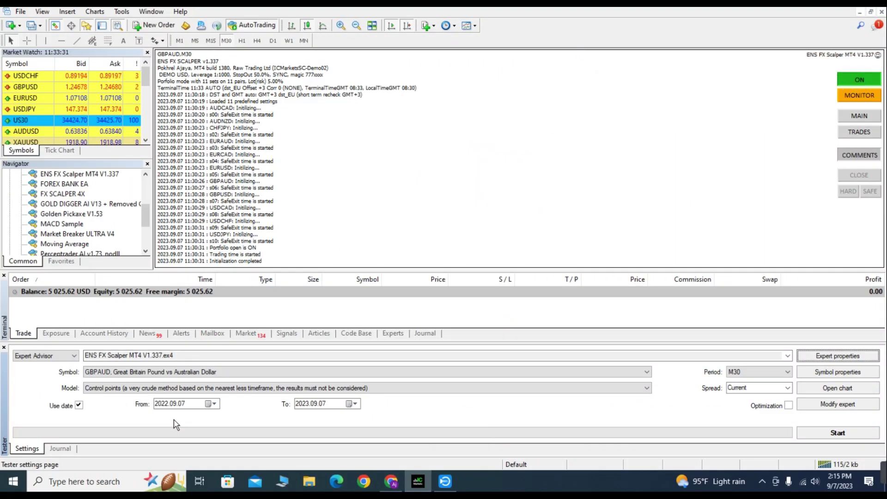
Confirm the 2022.09.07–2023.09.07 test dates and review the expert's inputs, leaving them unchanged.
{"action": "left_click", "coordinate": [174, 404]}
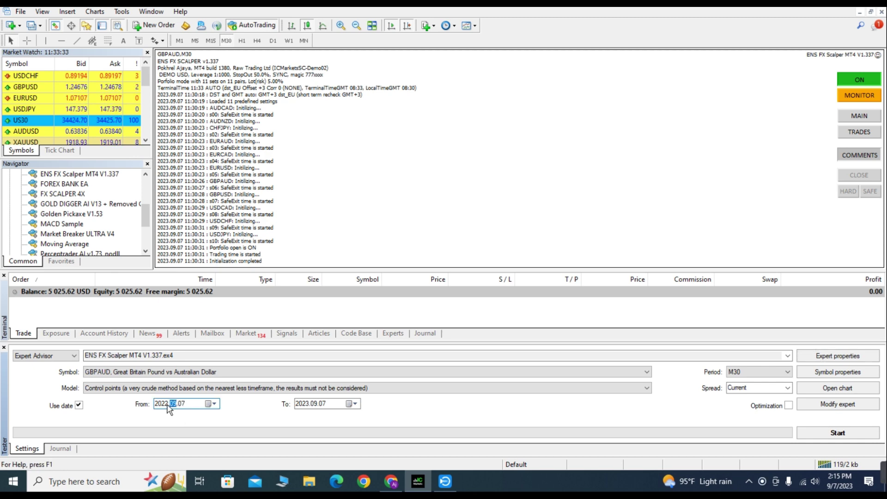
{"action": "left_click", "coordinate": [313, 403]}
{"action": "left_click", "coordinate": [306, 422]}
{"action": "left_click", "coordinate": [831, 356]}
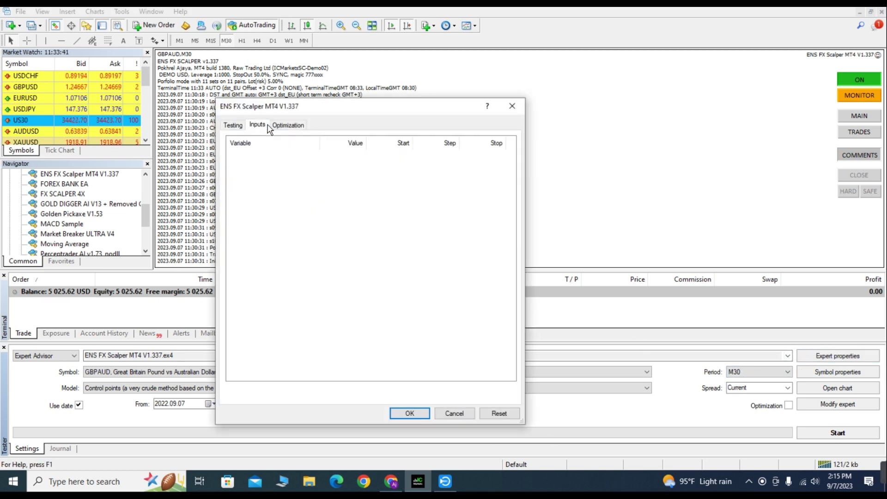
{"action": "left_click", "coordinate": [258, 125]}
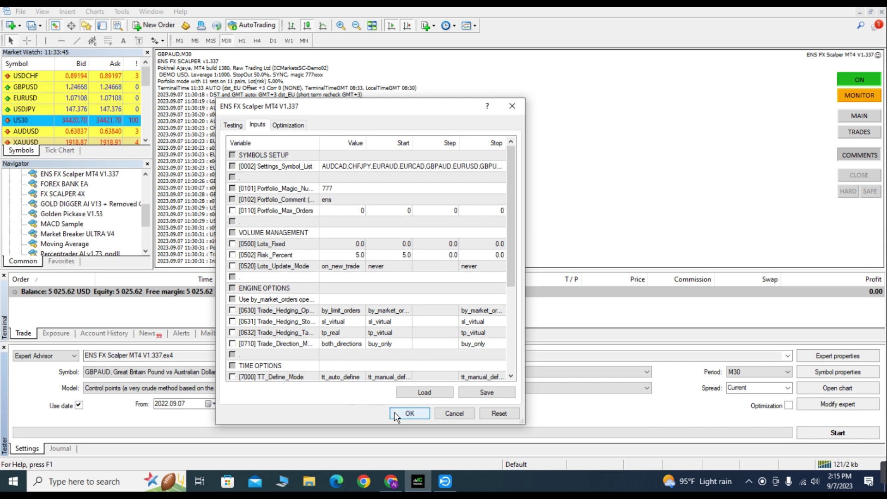
{"action": "left_click", "coordinate": [409, 413]}
Keep GBPAUD on M30 and start the backtest, switching to its balance graph.
{"action": "left_click", "coordinate": [643, 373]}
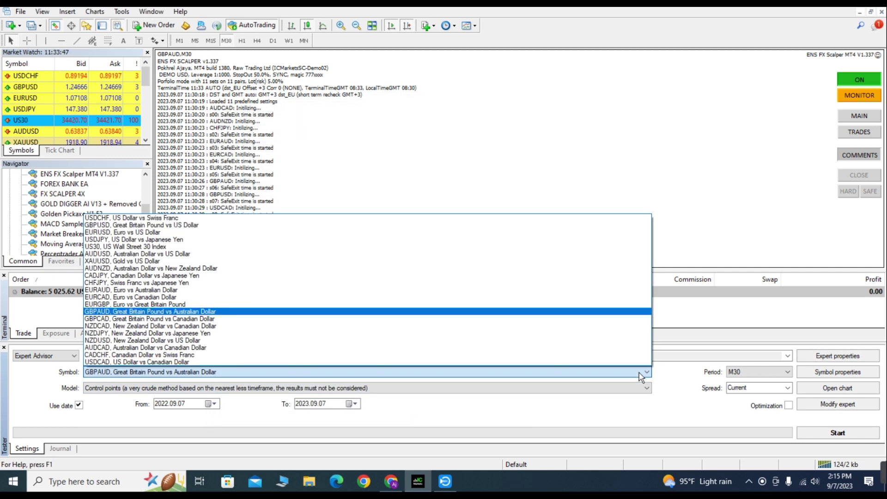
{"action": "left_click", "coordinate": [641, 375]}
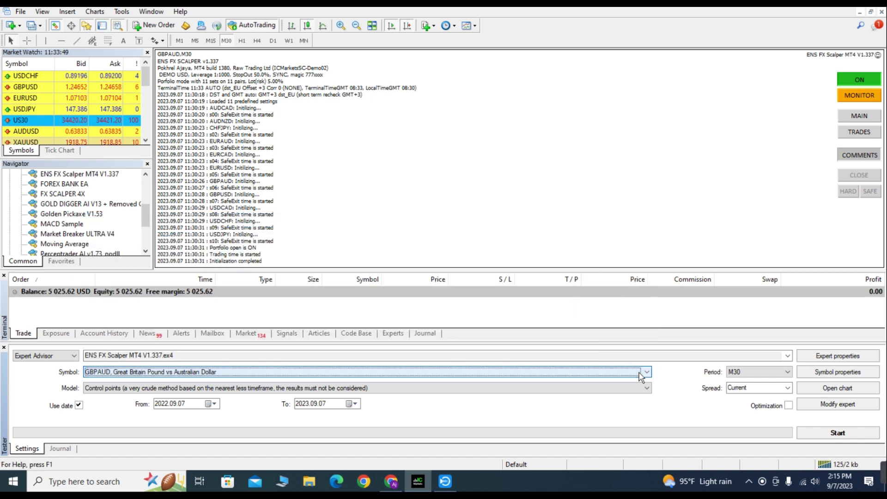
{"action": "left_click", "coordinate": [767, 372]}
{"action": "left_click", "coordinate": [769, 403]}
{"action": "left_click", "coordinate": [811, 432]}
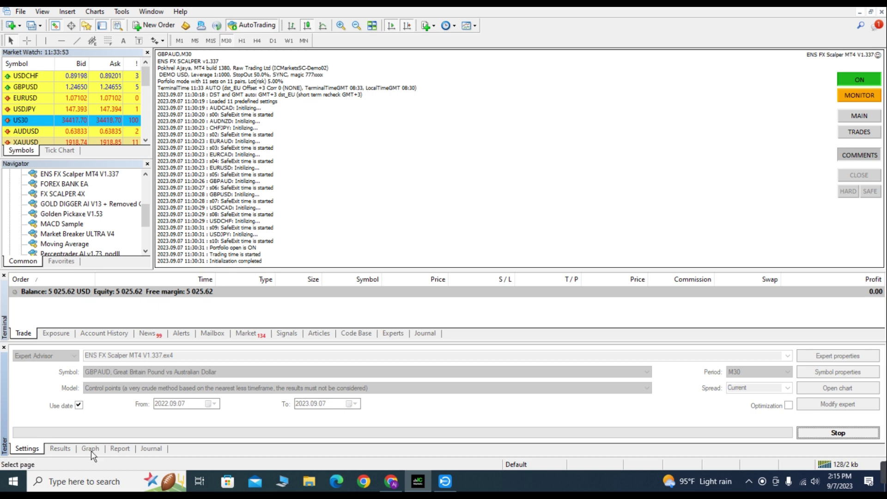
{"action": "left_click", "coordinate": [91, 448]}
Drag the tester panel's splitter up so the rising balance graph fills the window.
{"action": "left_click_drag", "start_coordinate": [407, 346], "coordinate": [393, 160]}
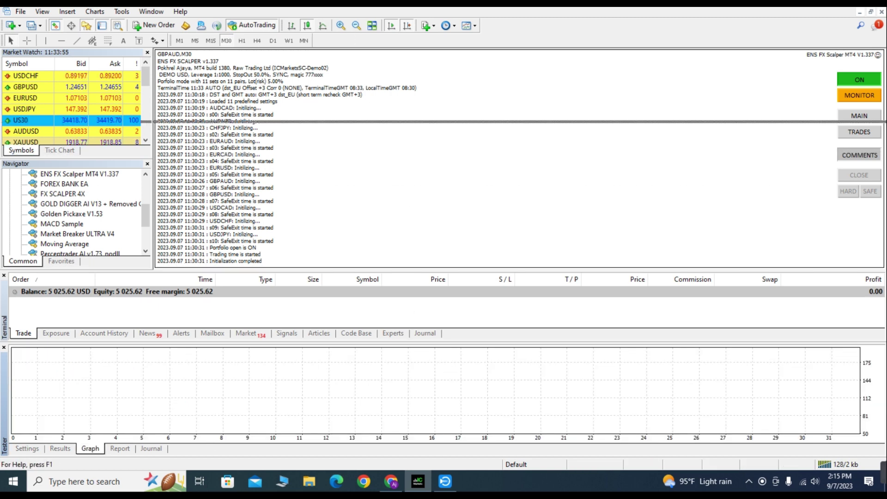
{"action": "left_click_drag", "start_coordinate": [509, 121], "coordinate": [508, 50]}
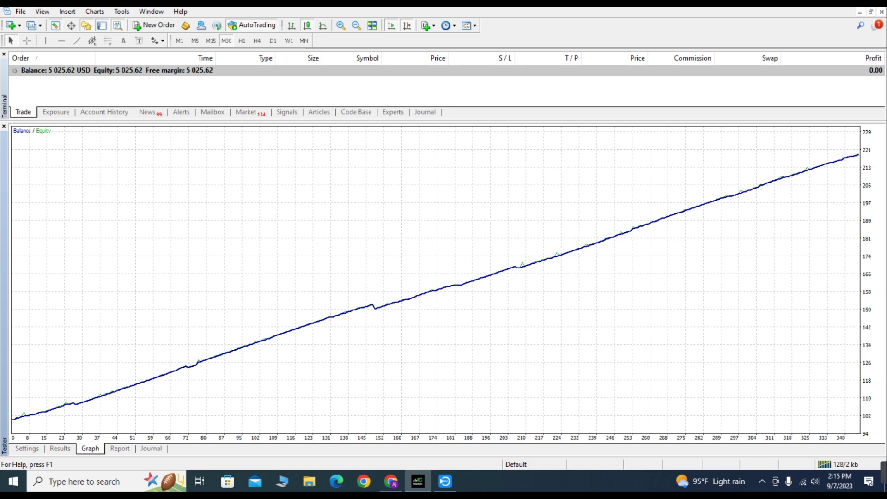
Show the backtest Report with 345 trades, 119.06 net profit and 25.60 profit factor.
{"action": "left_click", "coordinate": [121, 449]}
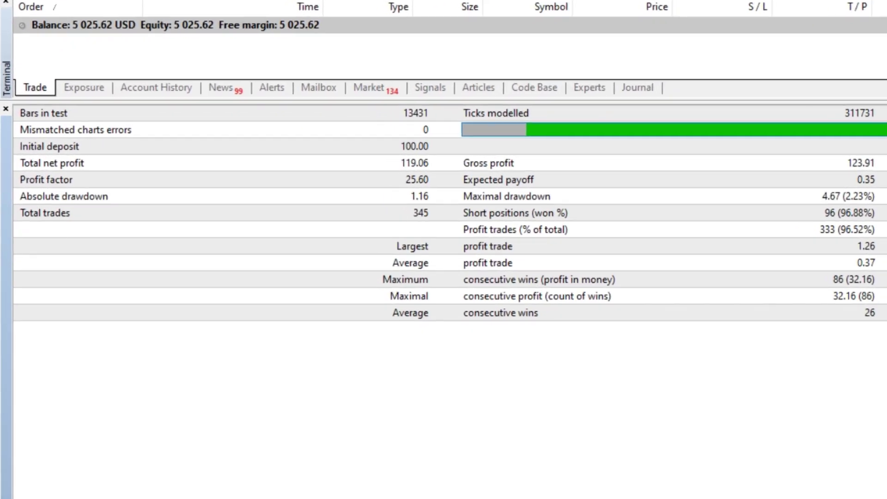